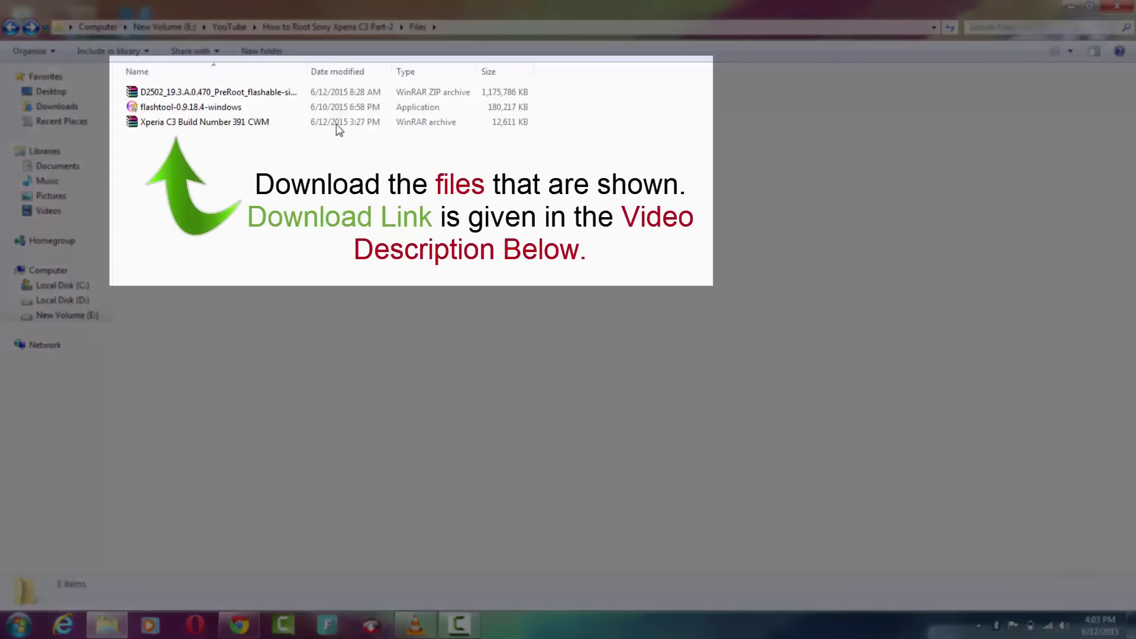
Step: Extract the Xperia C3 Build Number 391 CWM archive into a folder of the same name
{"action": "left_click_drag", "start_coordinate": [378, 175], "coordinate": [355, 158]}
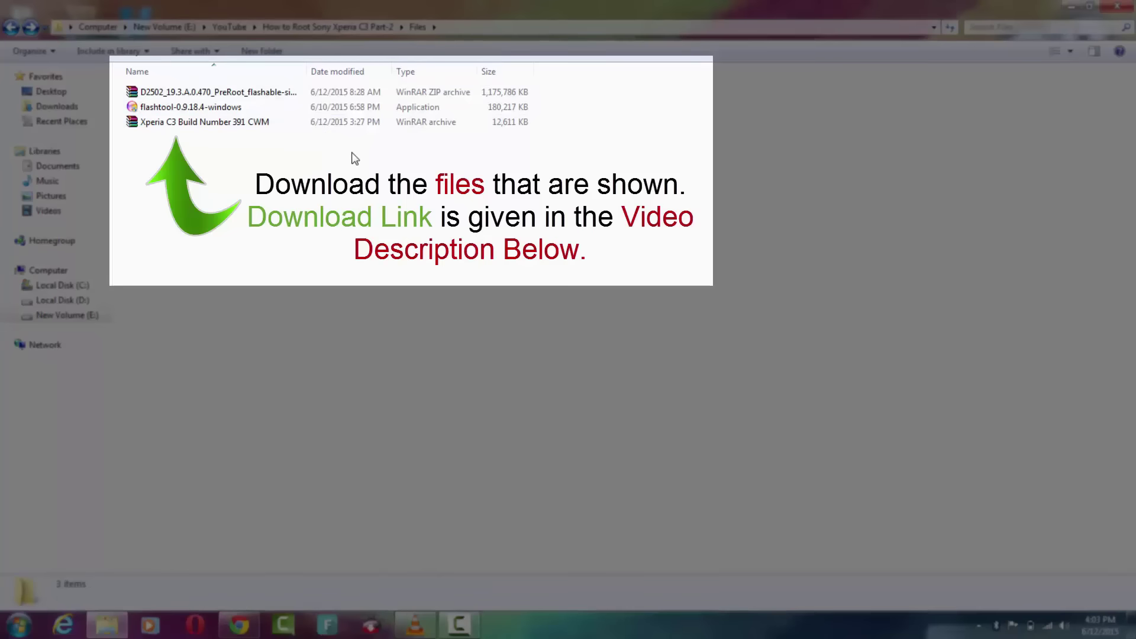
{"action": "left_click", "coordinate": [292, 95]}
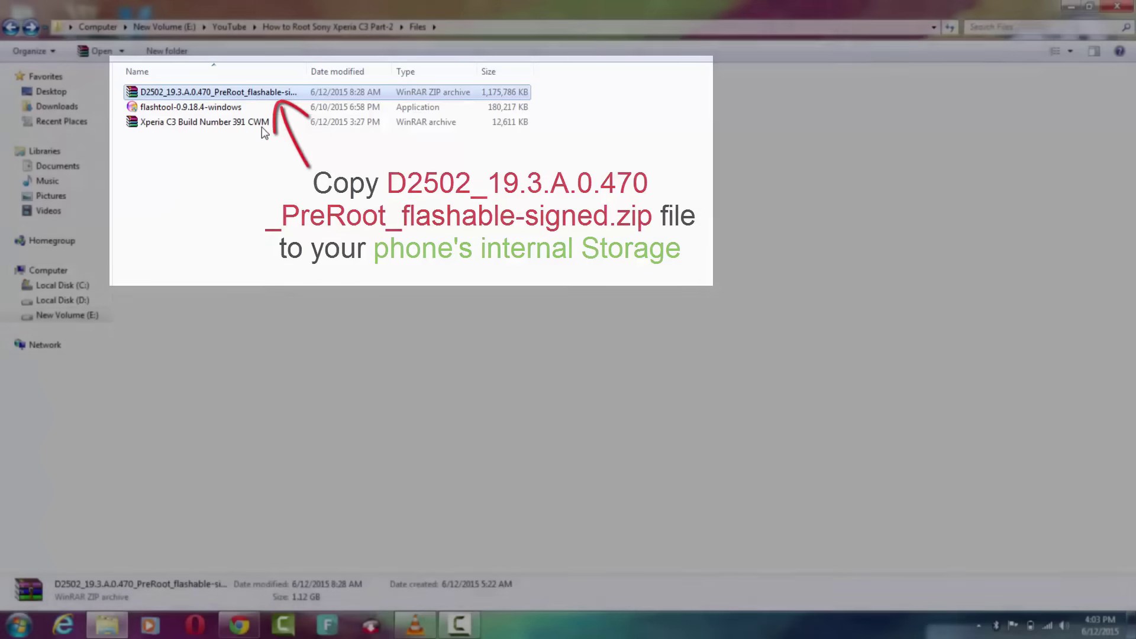
{"action": "left_click", "coordinate": [264, 122]}
{"action": "right_click", "coordinate": [264, 123]}
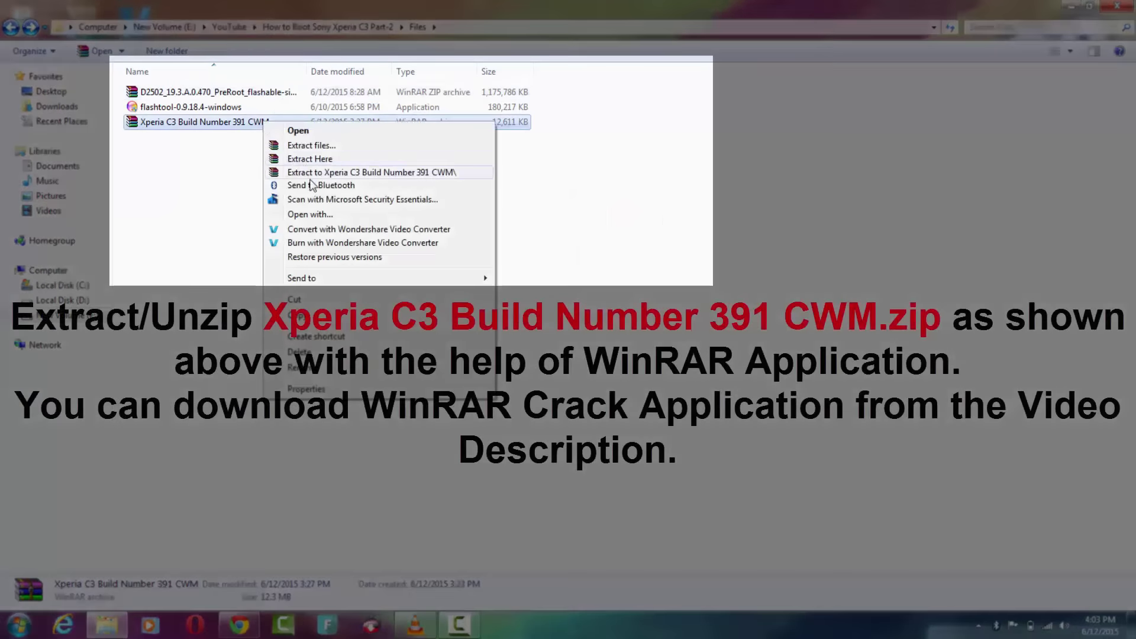
{"action": "left_click", "coordinate": [319, 176]}
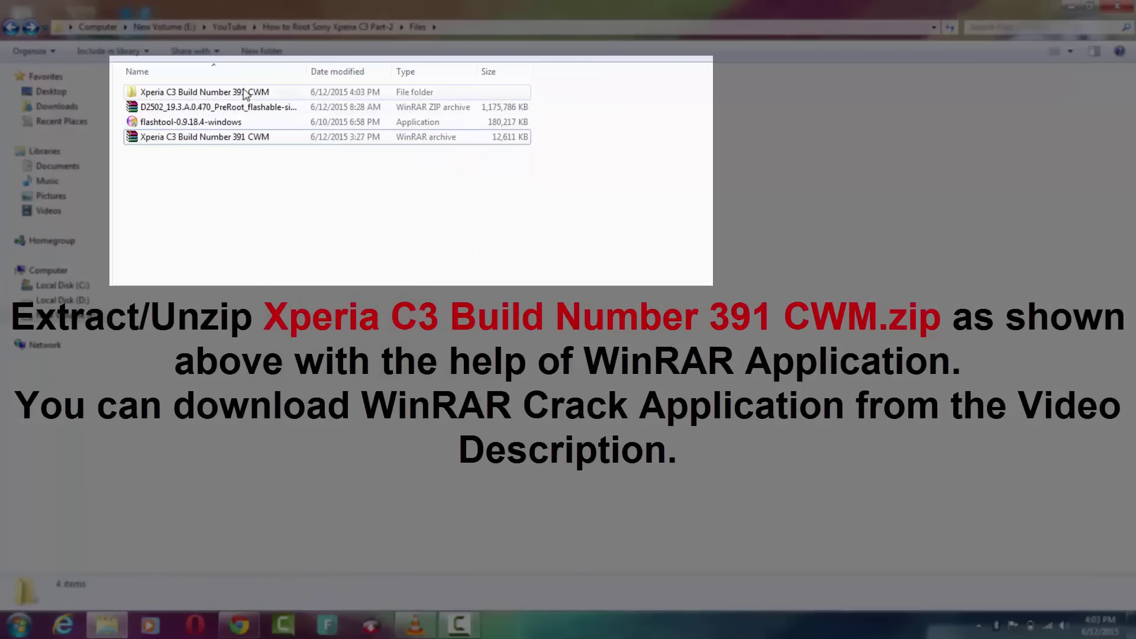
Step: Inspect the extracted Xperia C3 Build Number 391 CWM folder for the boot image, and return to the Files folder
{"action": "double_click", "coordinate": [246, 95]}
{"action": "left_click_drag", "start_coordinate": [239, 165], "coordinate": [230, 136]}
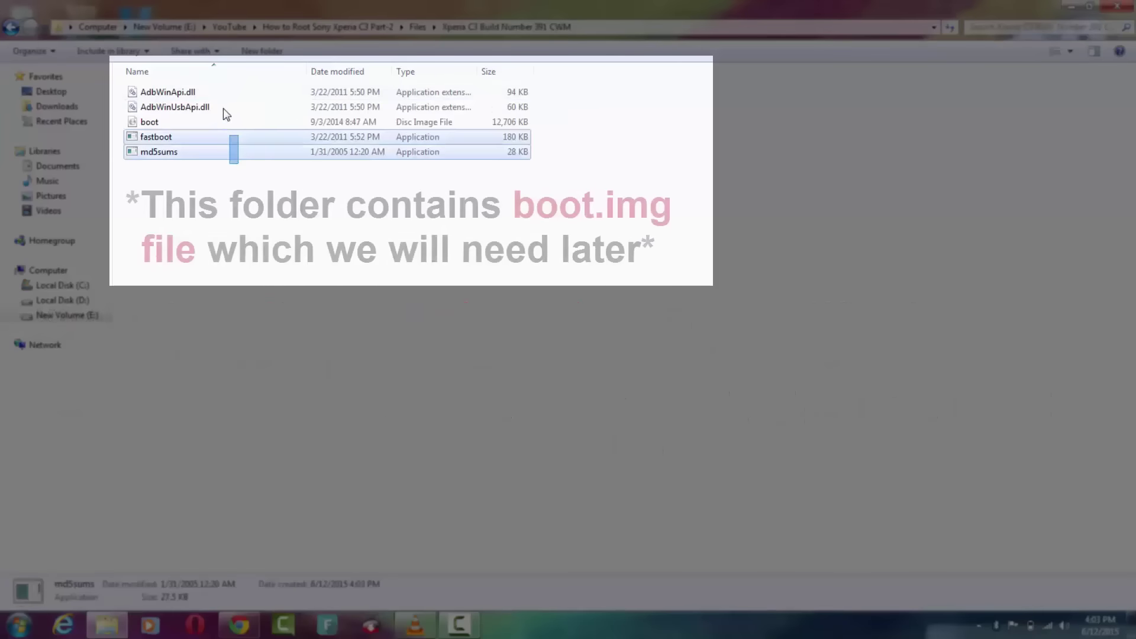
{"action": "left_click", "coordinate": [219, 89]}
{"action": "left_click", "coordinate": [208, 172]}
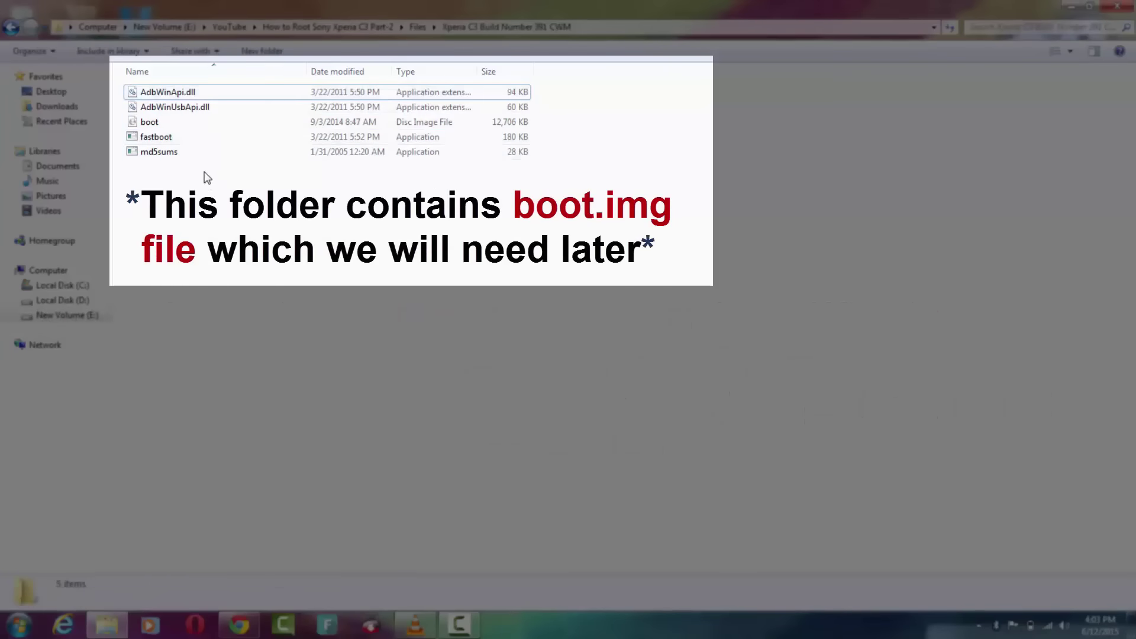
{"action": "left_click_drag", "start_coordinate": [207, 177], "coordinate": [180, 80]}
{"action": "left_click", "coordinate": [195, 124]}
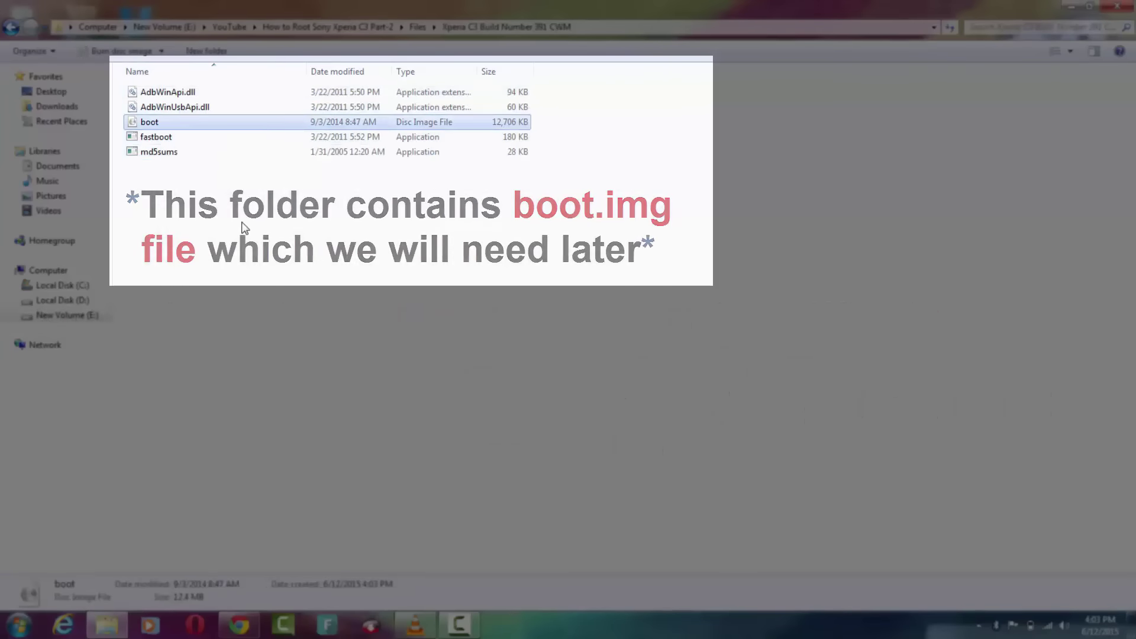
{"action": "key", "text": "BackSpace"}
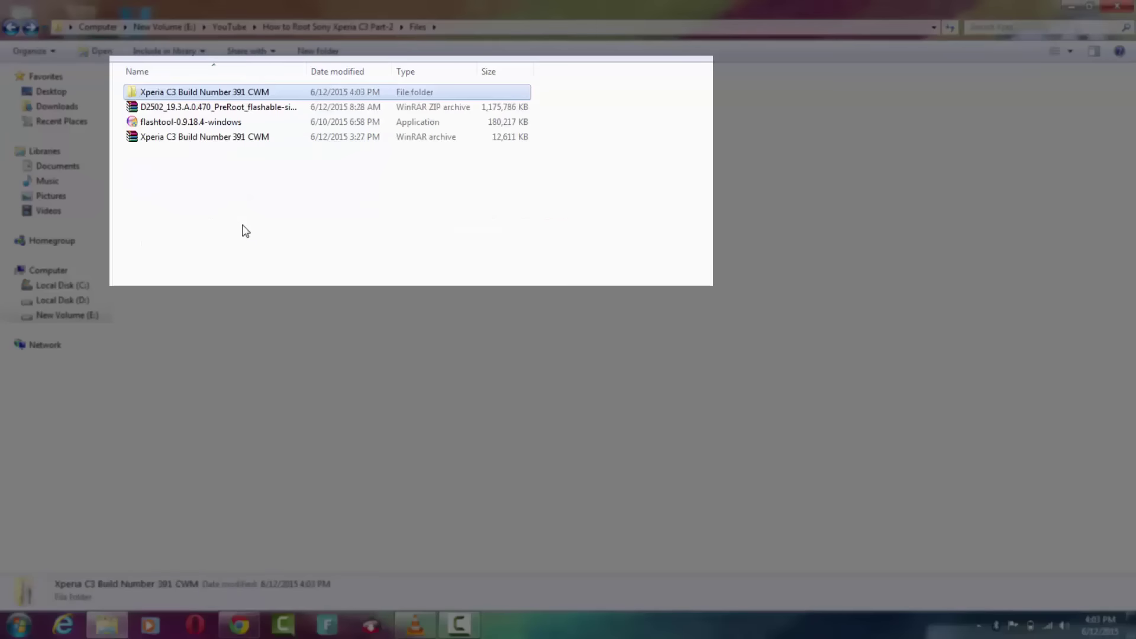
Step: Install Flashtool from flashtool-0.9.18.4-windows, keeping Flashtool as the Start Menu folder
{"action": "left_click", "coordinate": [202, 123]}
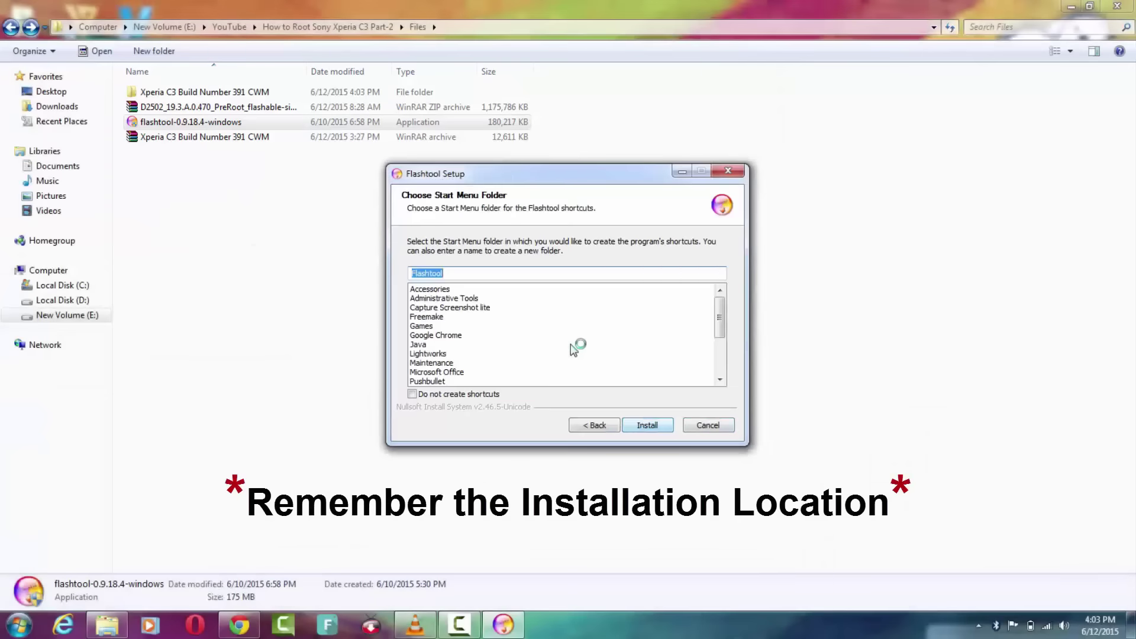
{"action": "key", "text": "Return"}
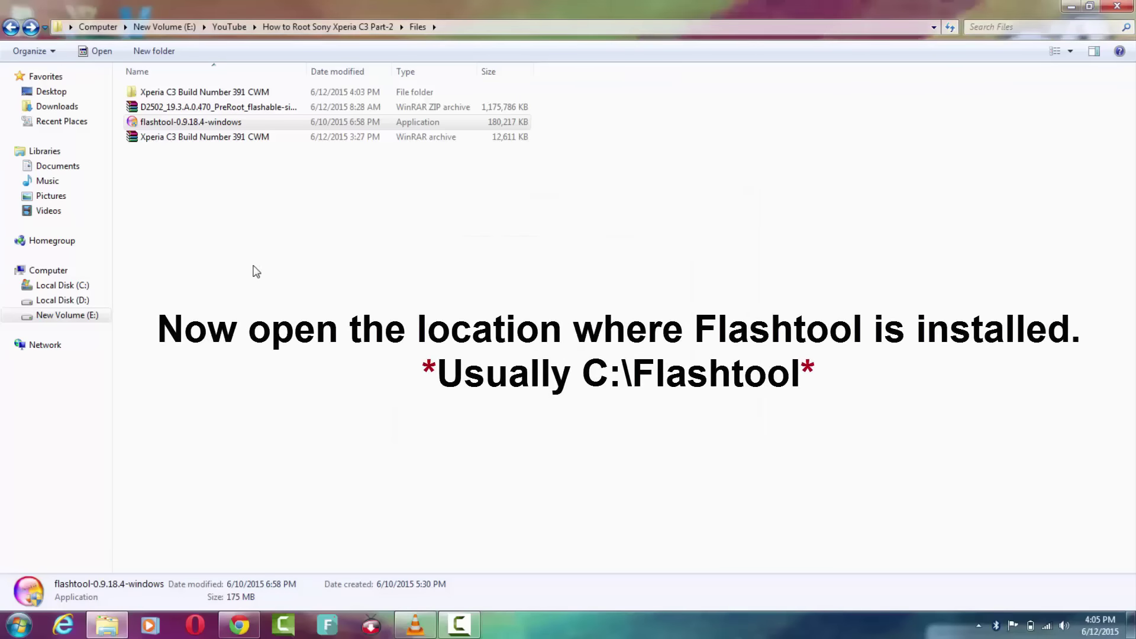
Step: Go to the C:\Flashtool installation folder and launch the FlashTool application
{"action": "left_click", "coordinate": [89, 287]}
{"action": "left_click", "coordinate": [162, 93]}
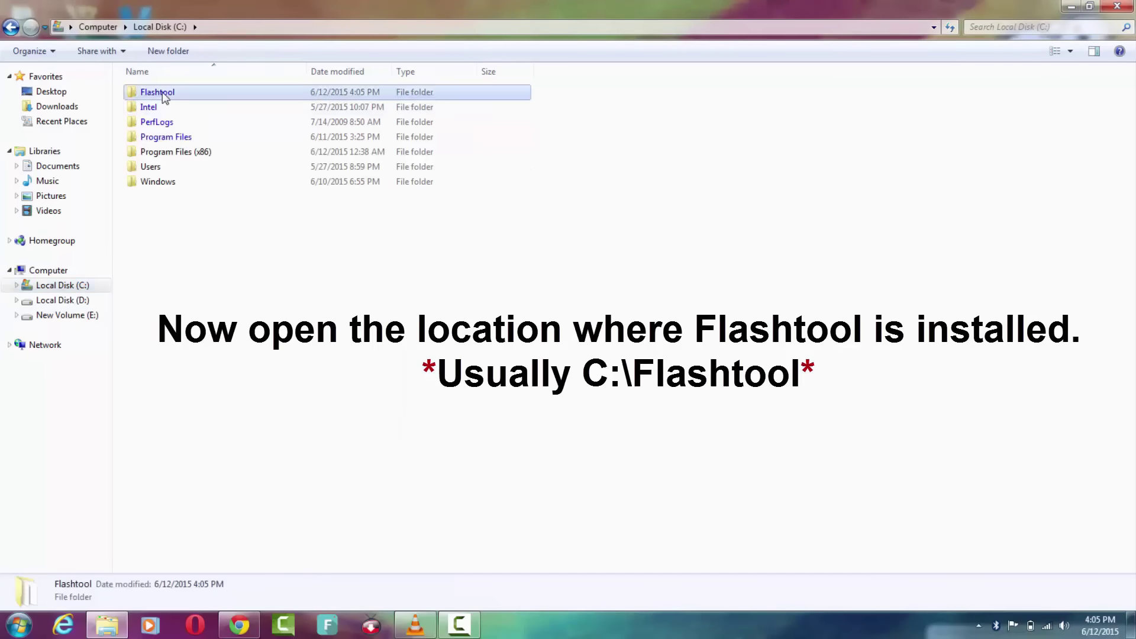
{"action": "double_click", "coordinate": [162, 93]}
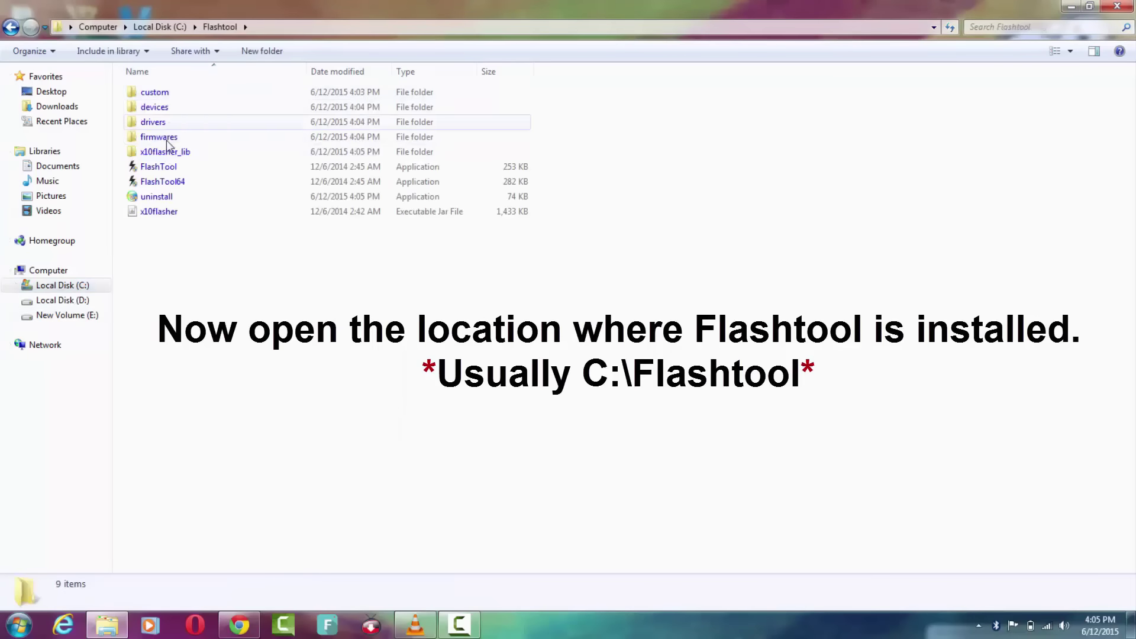
{"action": "double_click", "coordinate": [173, 167]}
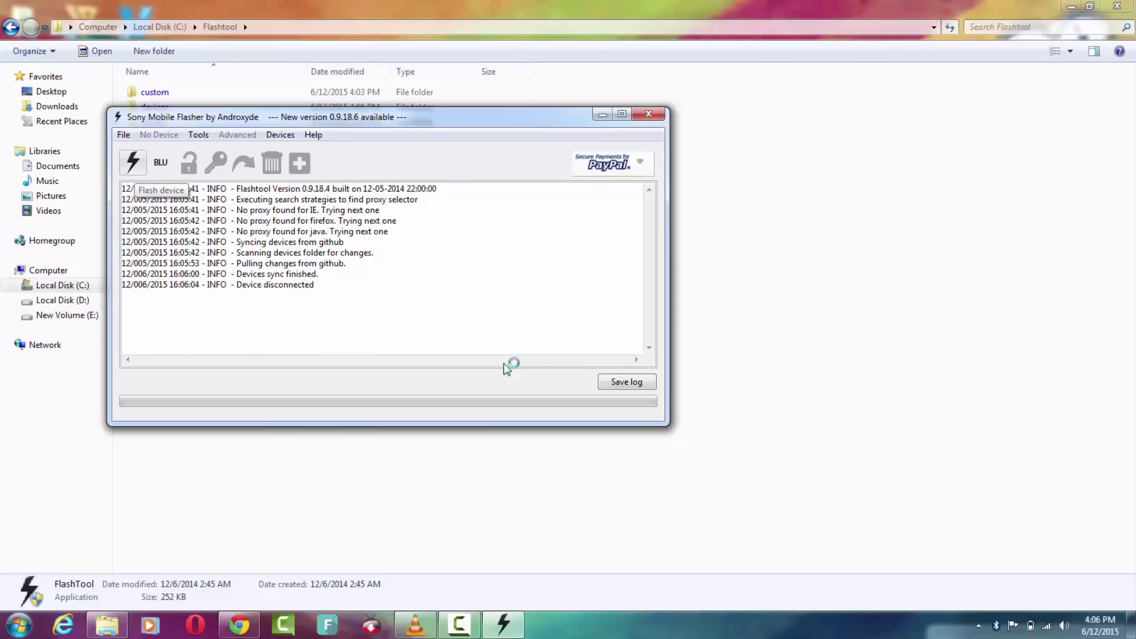
{"action": "key", "text": "super+Up"}
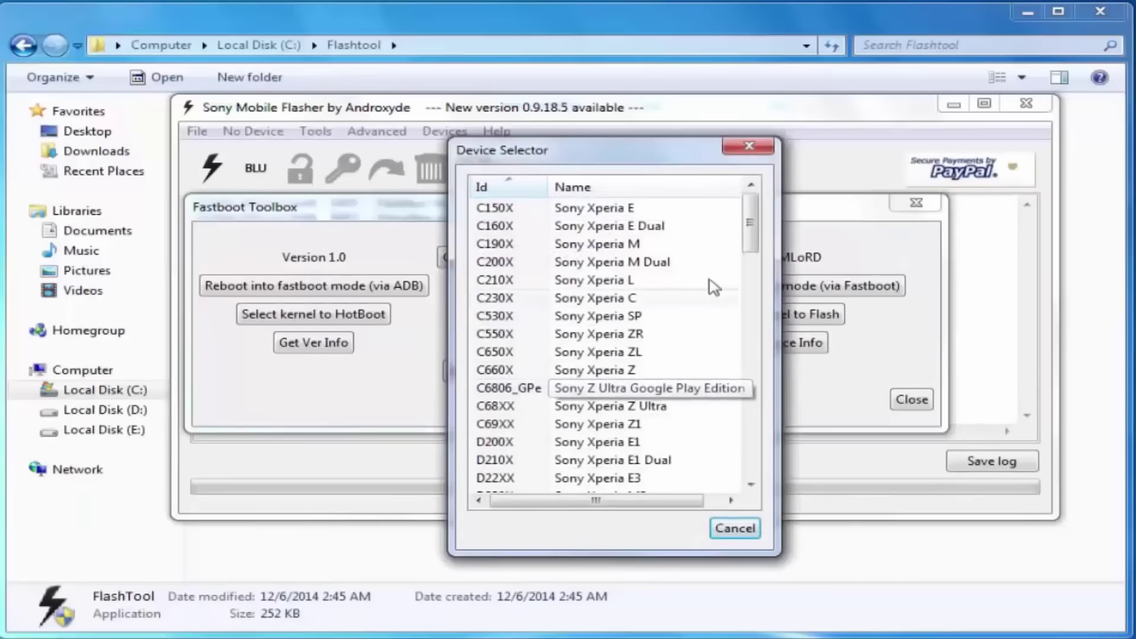
Step: Select Sony Xperia C3 (D25XX) as the connected device and decline to identify it permanently
{"action": "left_click_drag", "start_coordinate": [627, 153], "coordinate": [560, 109]}
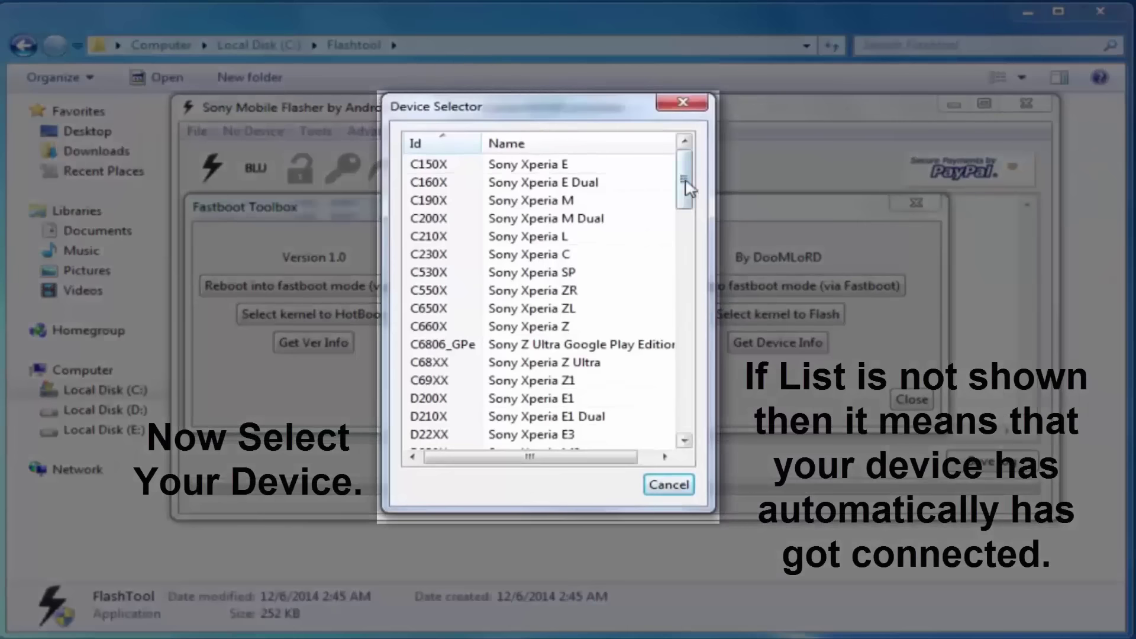
{"action": "left_click_drag", "start_coordinate": [685, 181], "coordinate": [684, 220]}
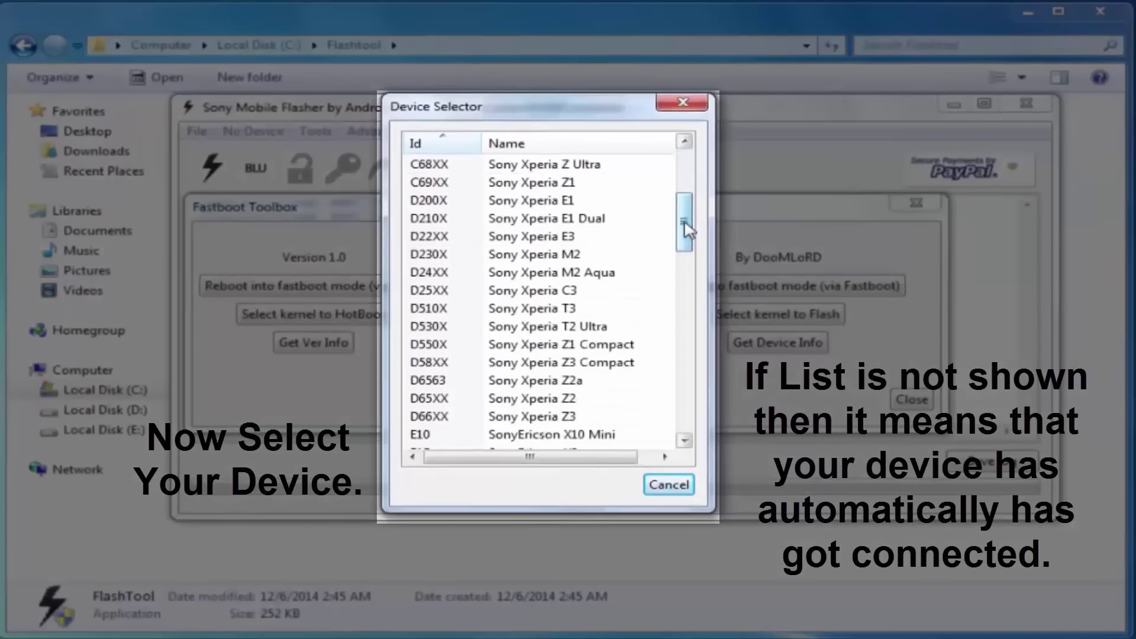
{"action": "left_click", "coordinate": [589, 291]}
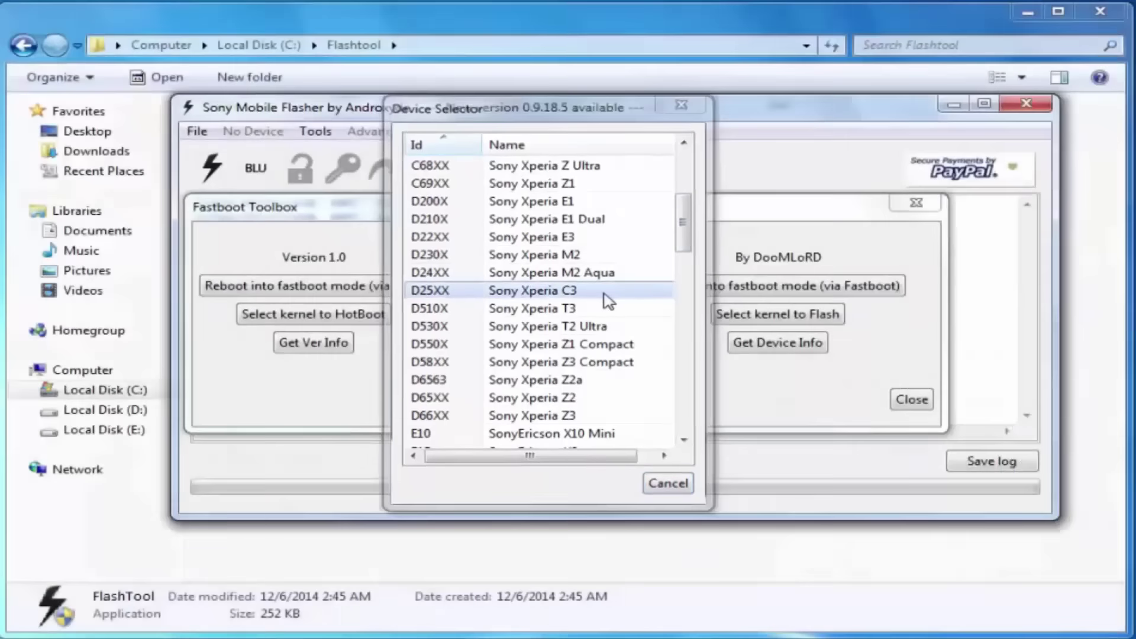
{"action": "double_click", "coordinate": [604, 295]}
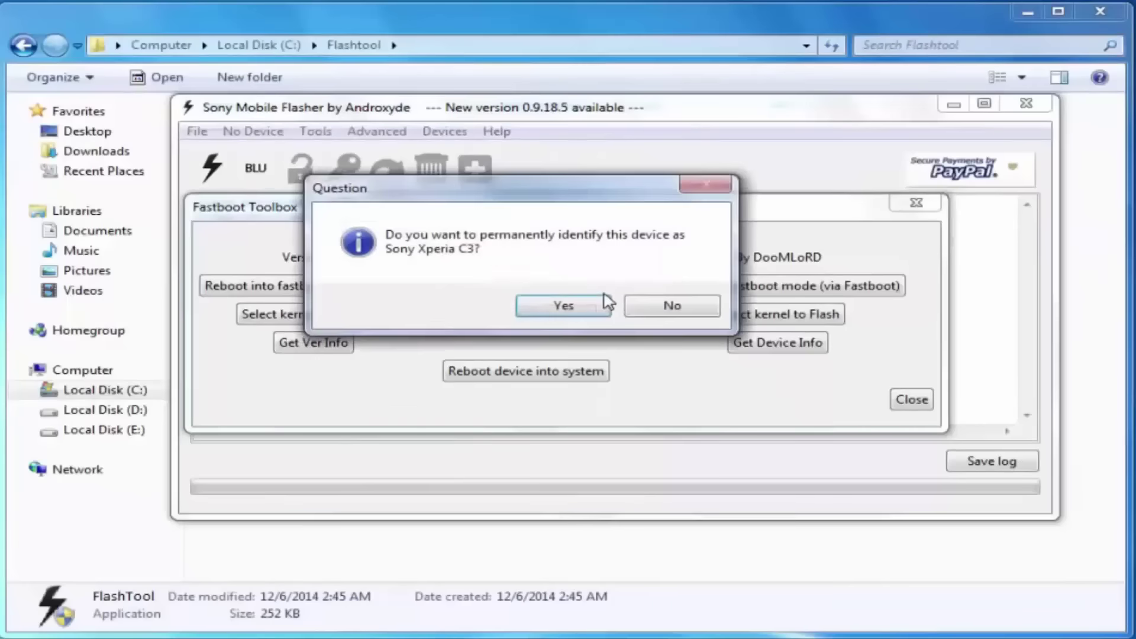
{"action": "left_click", "coordinate": [673, 307]}
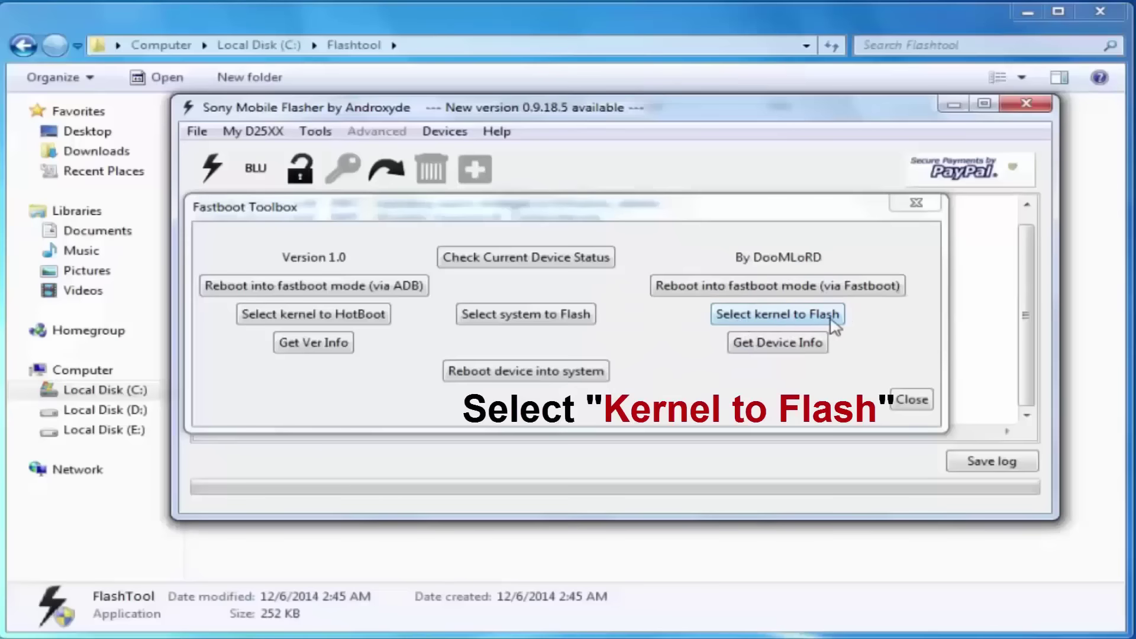
Step: Start selecting a kernel to flash and browse to the Xperia C3 Build Number 391 CWM folder inside XPERIA C3 LOLLIPOP ROOT
{"action": "left_click", "coordinate": [832, 320]}
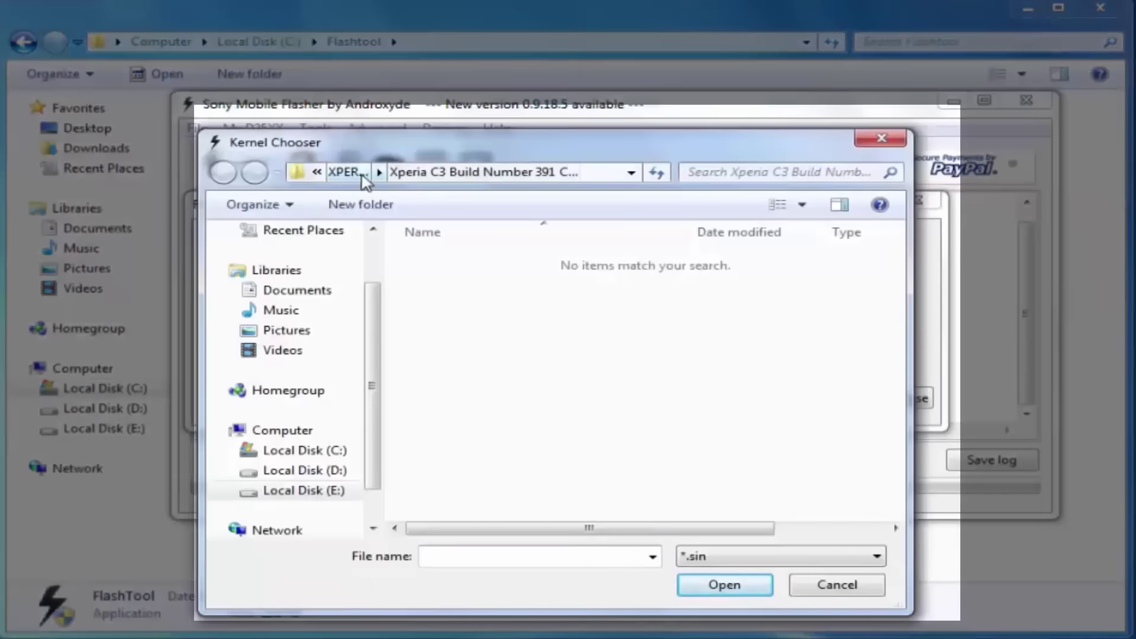
{"action": "left_click", "coordinate": [349, 172]}
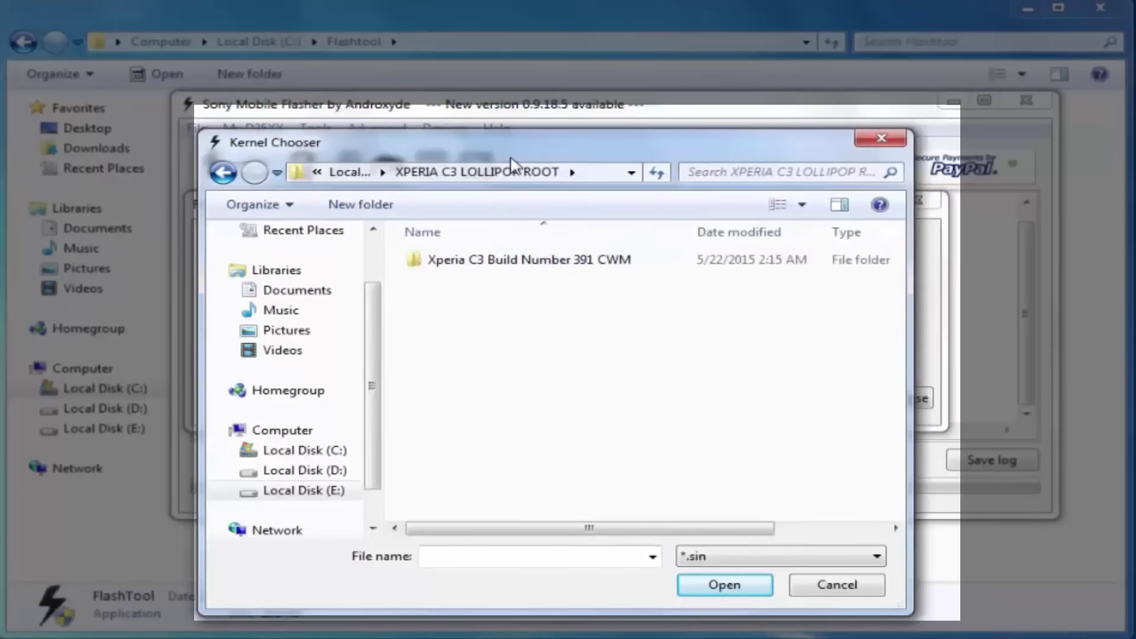
{"action": "left_click_drag", "start_coordinate": [522, 144], "coordinate": [533, 124]}
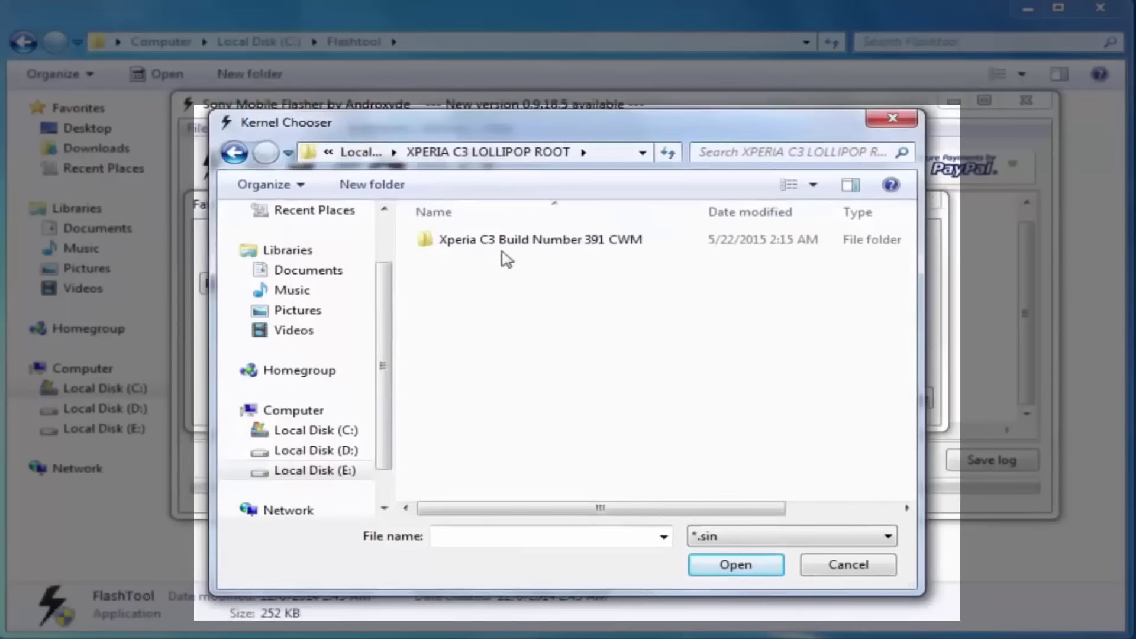
{"action": "left_click", "coordinate": [458, 248]}
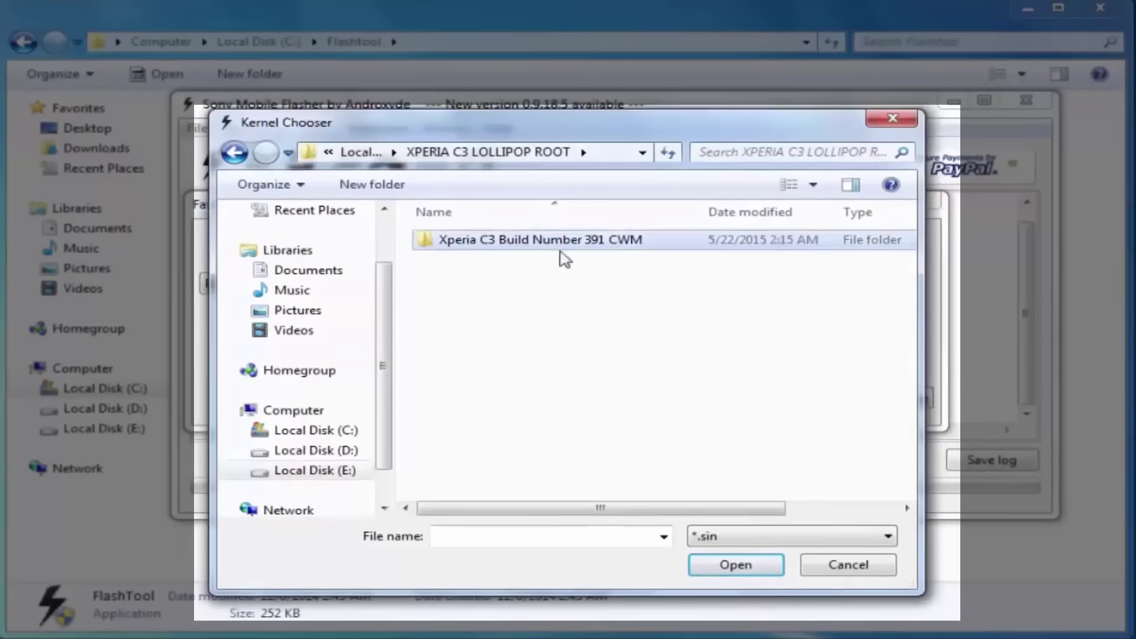
{"action": "double_click", "coordinate": [646, 245]}
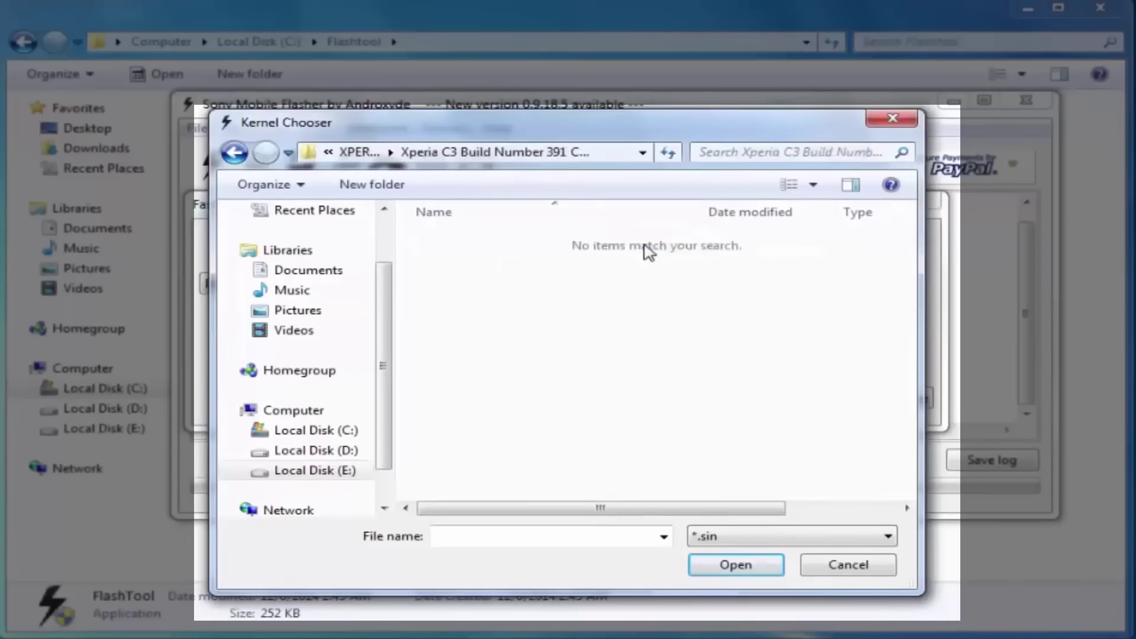
Step: Set the file type filter to *.img and open the boot image as the kernel to flash
{"action": "left_click", "coordinate": [871, 548]}
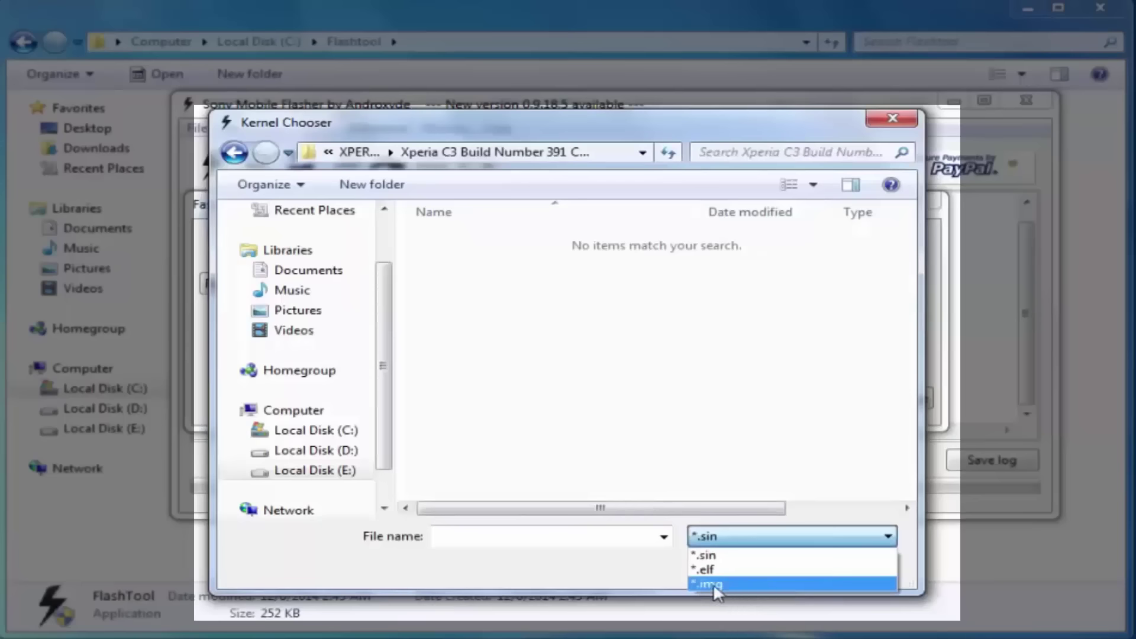
{"action": "left_click", "coordinate": [822, 584]}
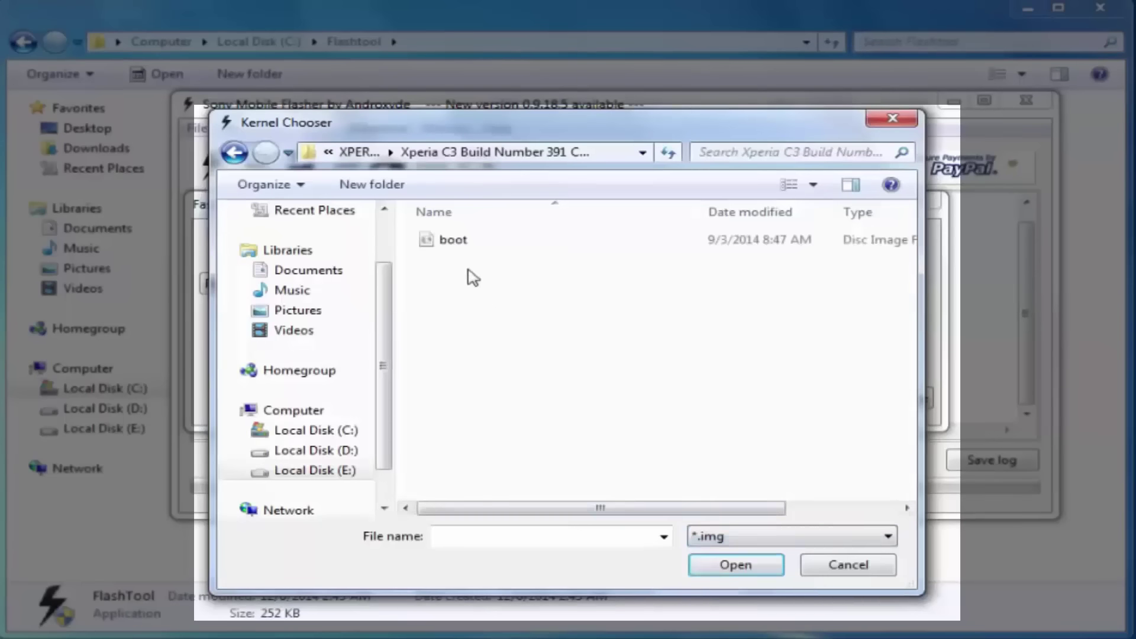
{"action": "left_click", "coordinate": [465, 243]}
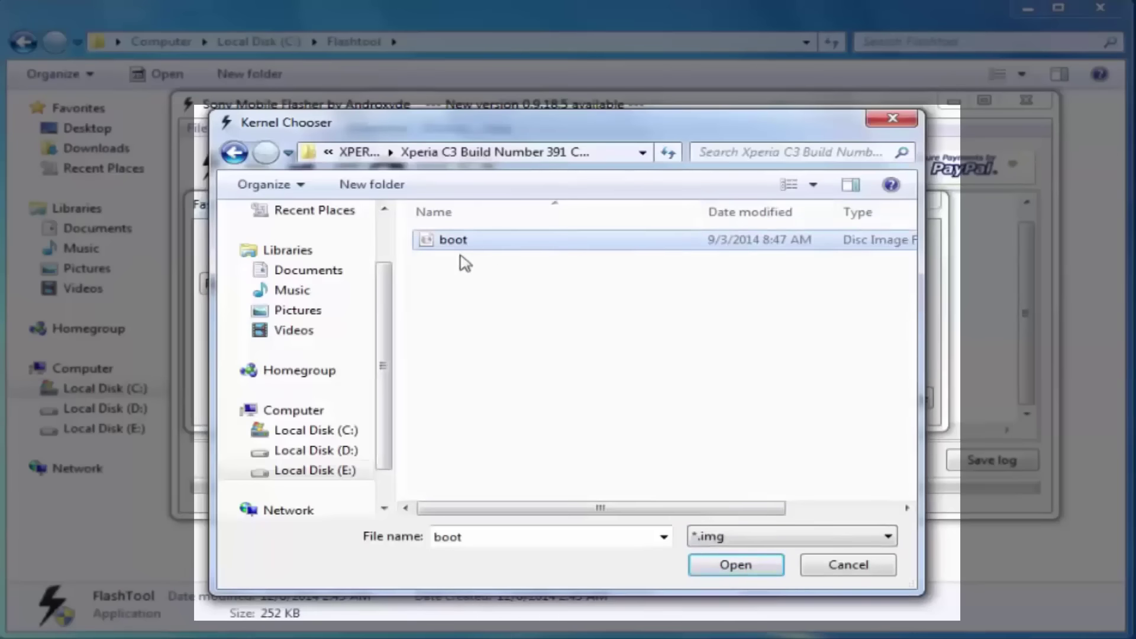
{"action": "mouse_move", "coordinate": [476, 509]}
{"action": "left_mouse_down"}
{"action": "mouse_move", "coordinate": [639, 515]}
{"action": "mouse_move", "coordinate": [457, 511]}
{"action": "left_mouse_up"}
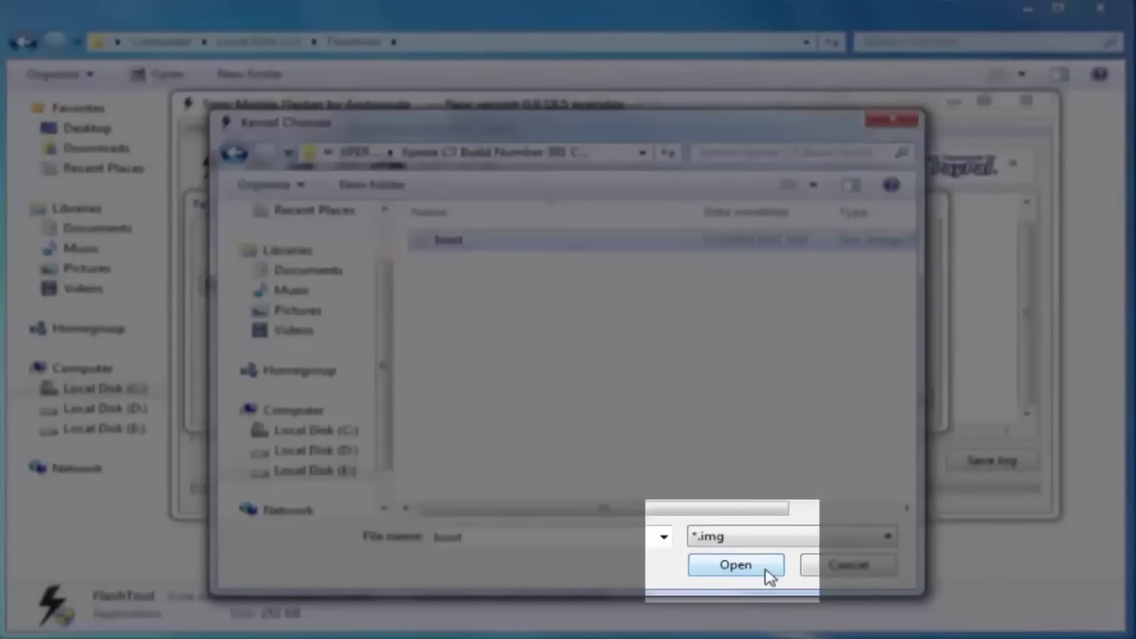
{"action": "left_click", "coordinate": [766, 570]}
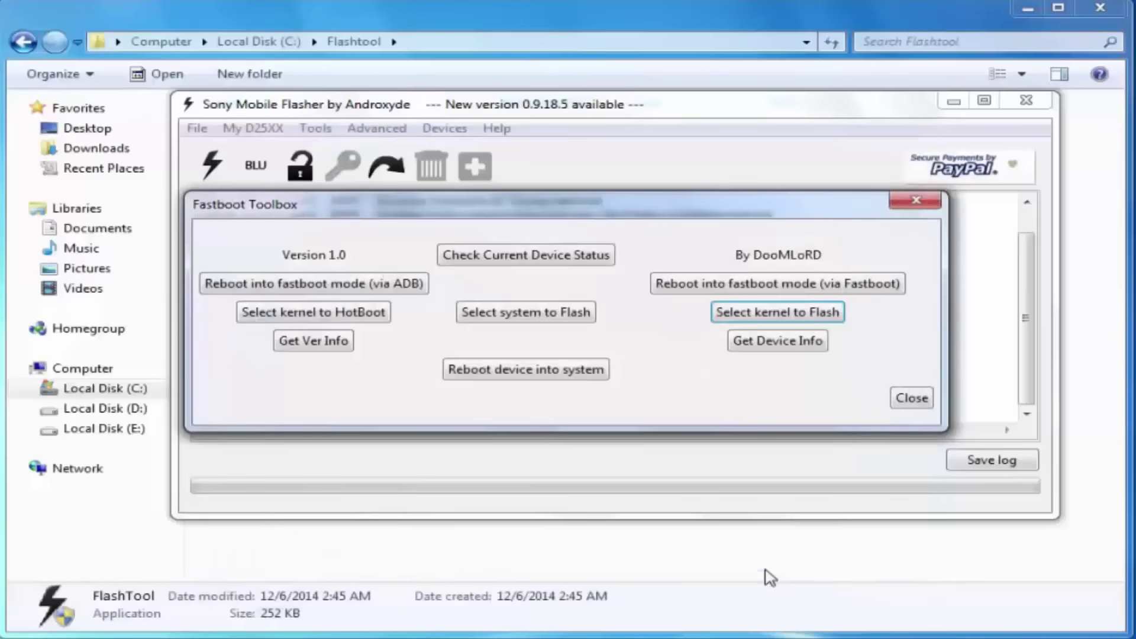